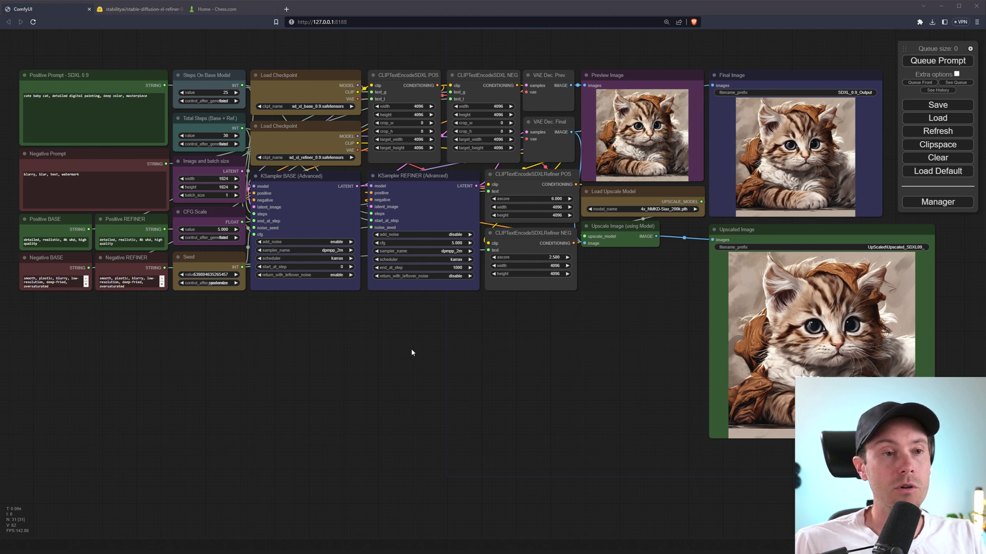
Step: Switch from the ComfyUI kitten workflow to the Hugging Face stable-diffusion-xl-refiner-0.9 page
{"action": "left_click", "coordinate": [143, 10]}
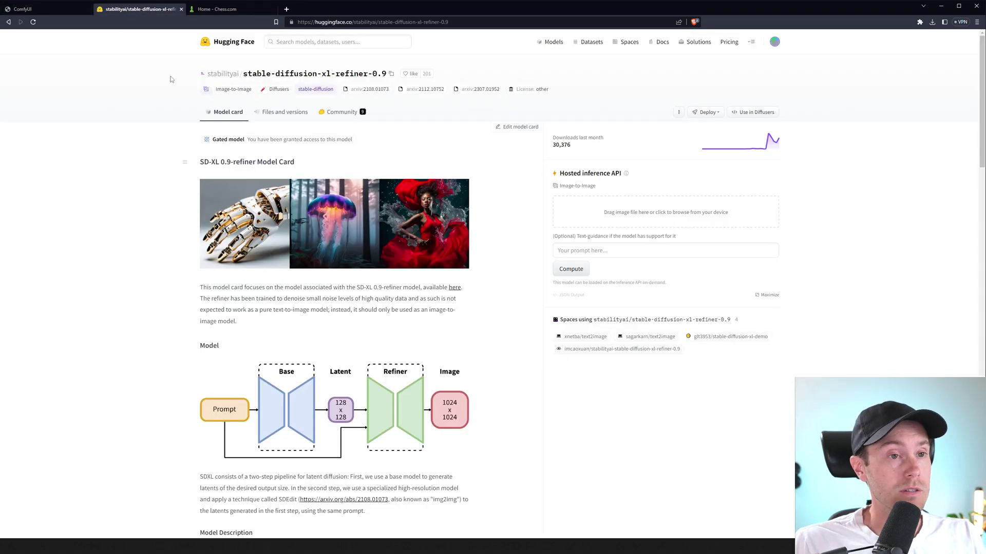
Step: Find sd_xl_base_0.9.safetensors in the stabilityai base-0.9 model's Files and versions list
{"action": "left_click", "coordinate": [222, 77]}
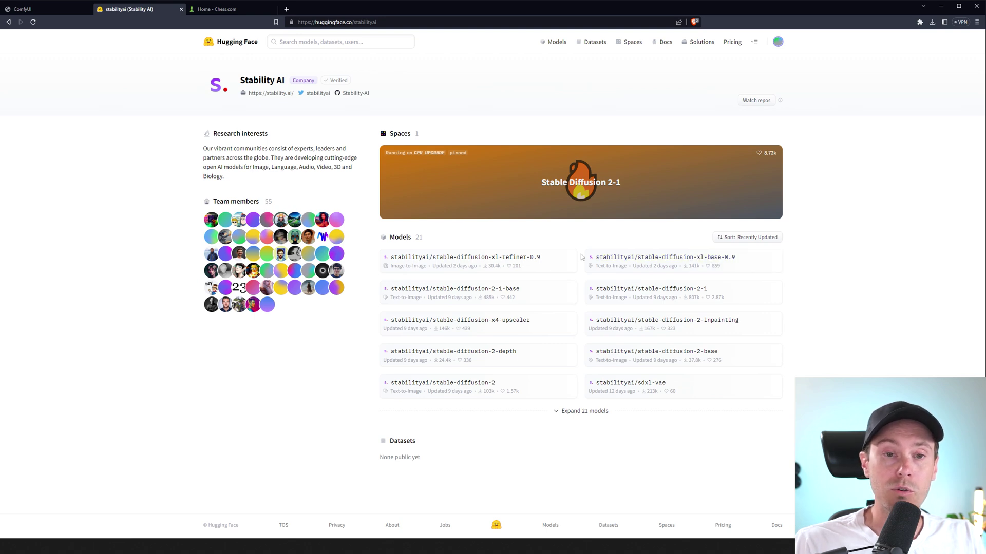
{"action": "left_click", "coordinate": [617, 257]}
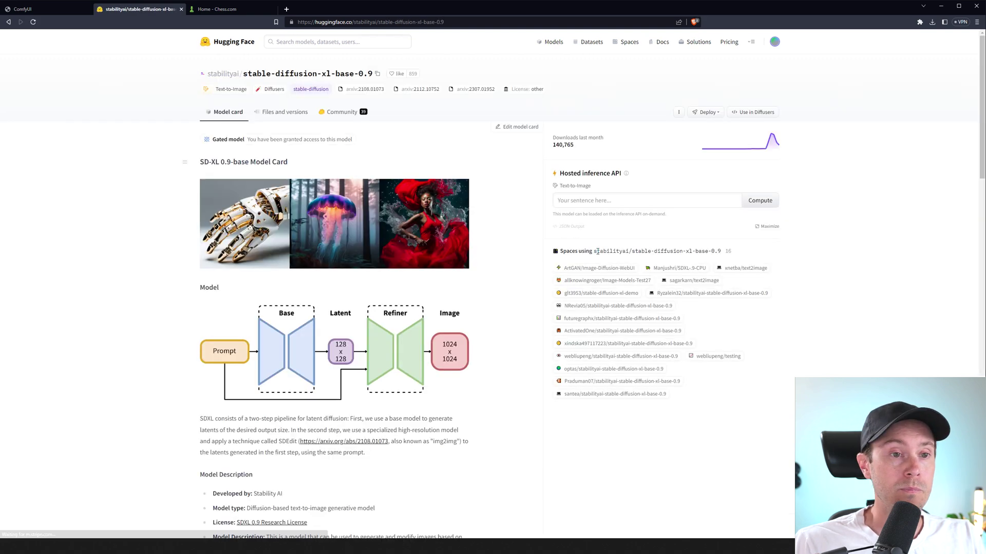
{"action": "left_click_drag", "start_coordinate": [354, 143], "coordinate": [239, 142]}
{"action": "left_click", "coordinate": [325, 147]}
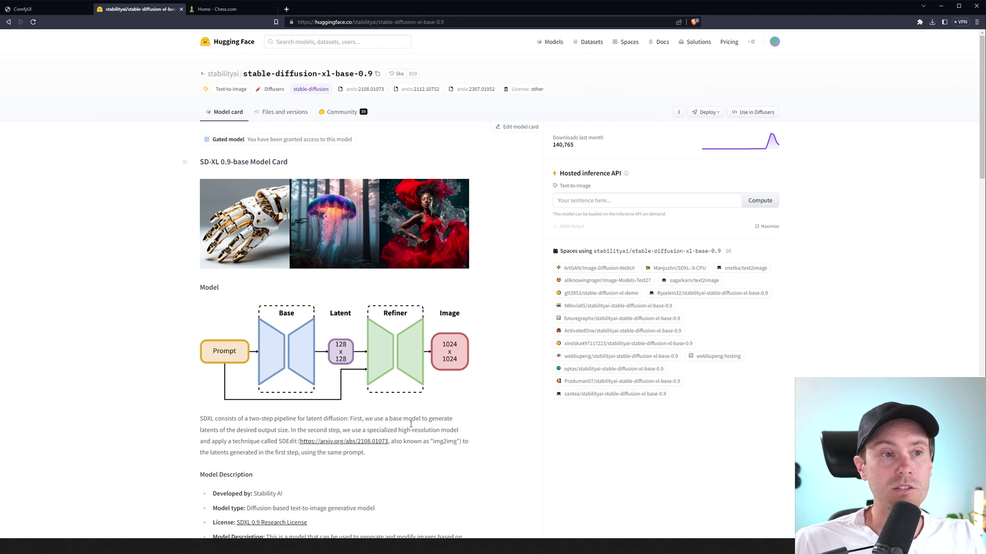
{"action": "left_click", "coordinate": [287, 112]}
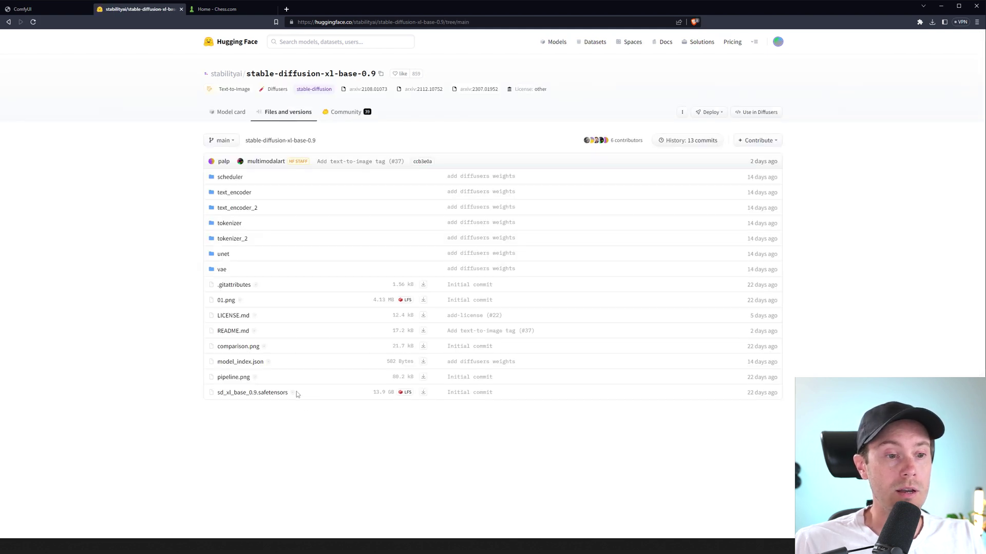
{"action": "left_click_drag", "start_coordinate": [297, 391], "coordinate": [215, 393]}
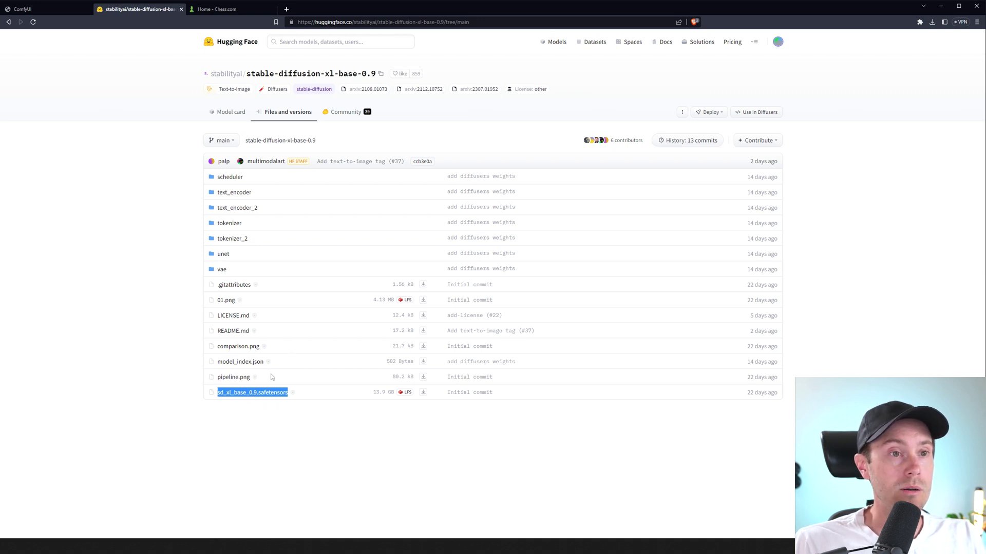
Step: Find sd_xl_refiner_0.9.safetensors in the refiner-0.9 file list, then bring up the ComfyUI folder
{"action": "left_click", "coordinate": [234, 75]}
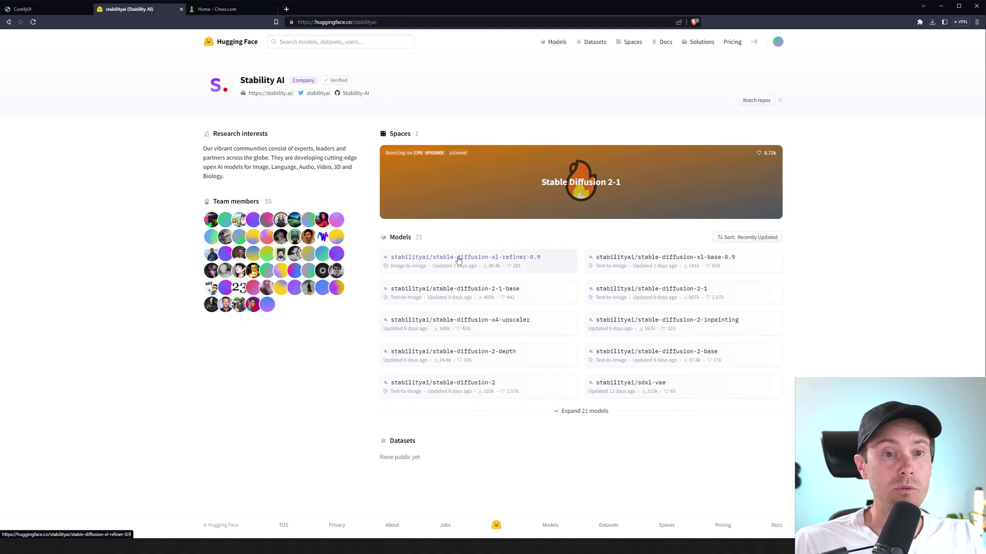
{"action": "left_click", "coordinate": [458, 258]}
{"action": "left_click", "coordinate": [277, 112]}
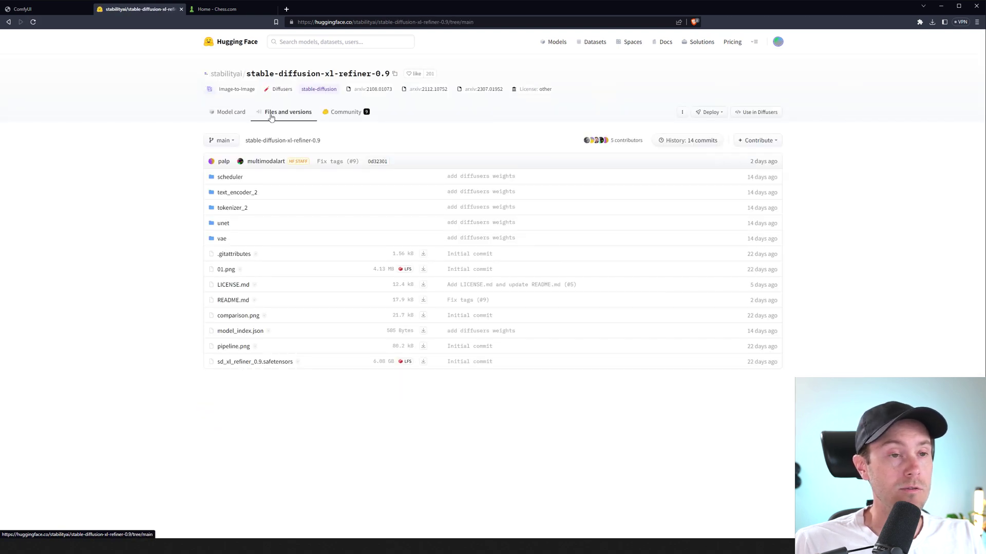
{"action": "left_click_drag", "start_coordinate": [316, 366], "coordinate": [218, 363]}
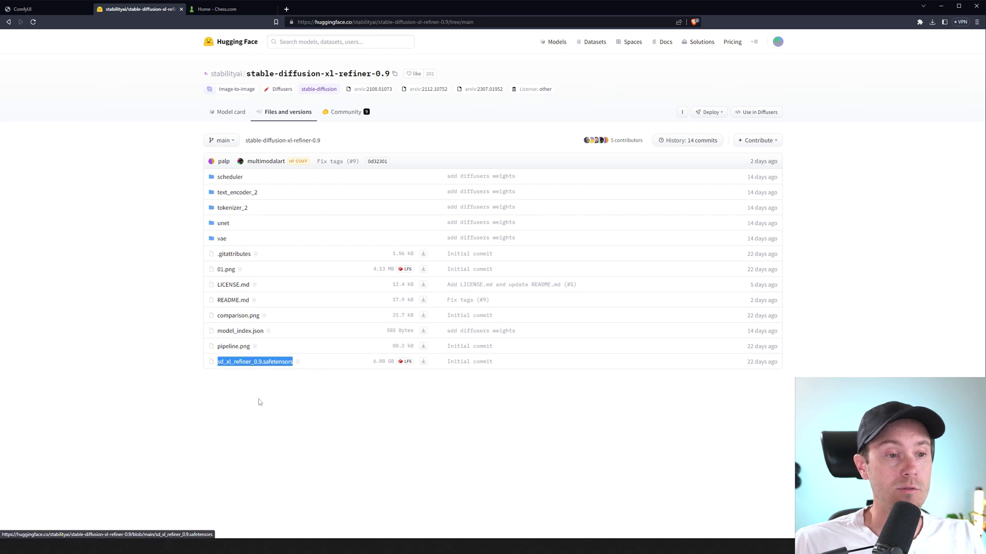
{"action": "left_click", "coordinate": [283, 394]}
{"action": "key", "text": "alt+Tab"}
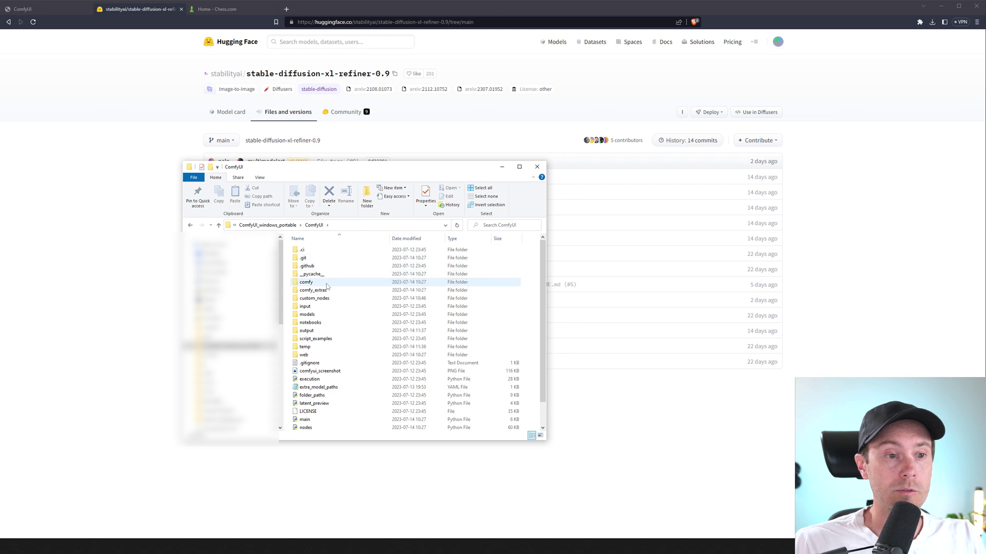
Step: Open ComfyUI\models\checkpoints, holding only put_checkpoints_here, then go back to the browser
{"action": "double_click", "coordinate": [316, 314]}
{"action": "double_click", "coordinate": [328, 252]}
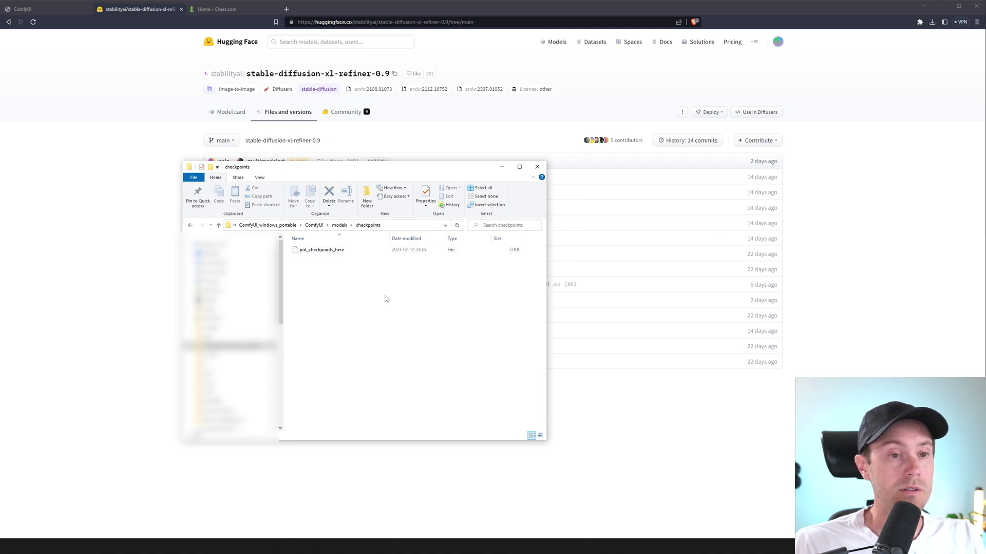
{"action": "left_click", "coordinate": [127, 223]}
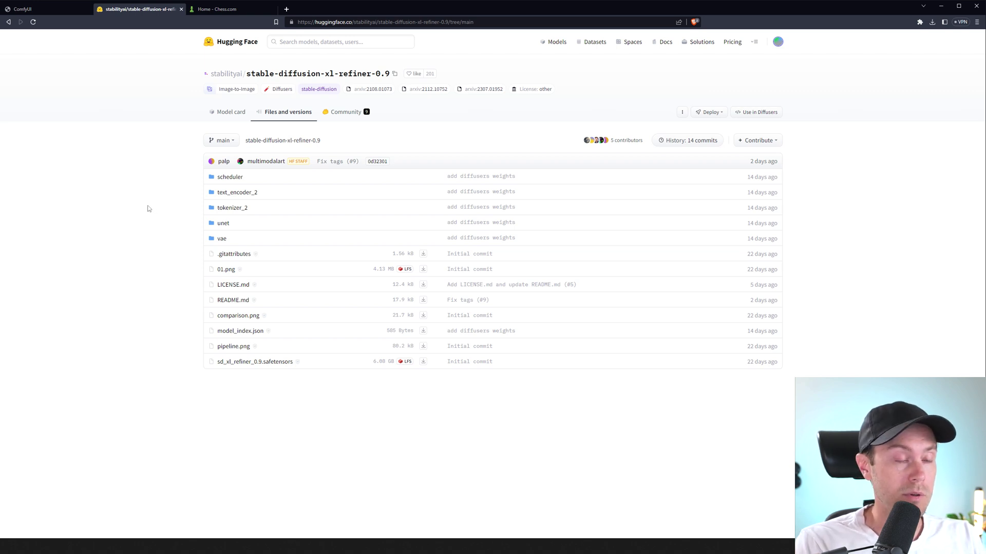
Step: Return to ComfyUI and clear the current workflow from the canvas
{"action": "key", "text": "ctrl+shift+Tab"}
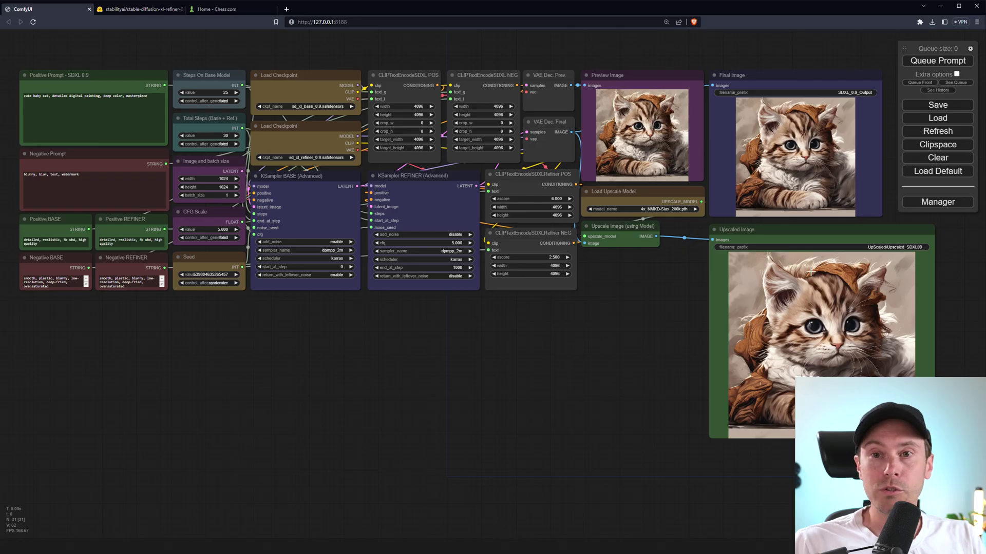
{"action": "left_click", "coordinate": [938, 160]}
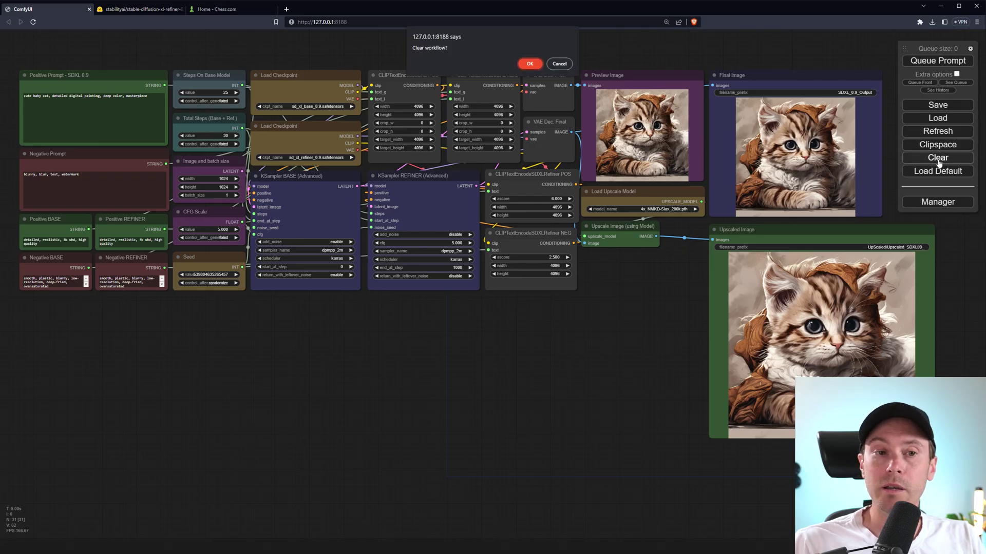
{"action": "left_click", "coordinate": [529, 64]}
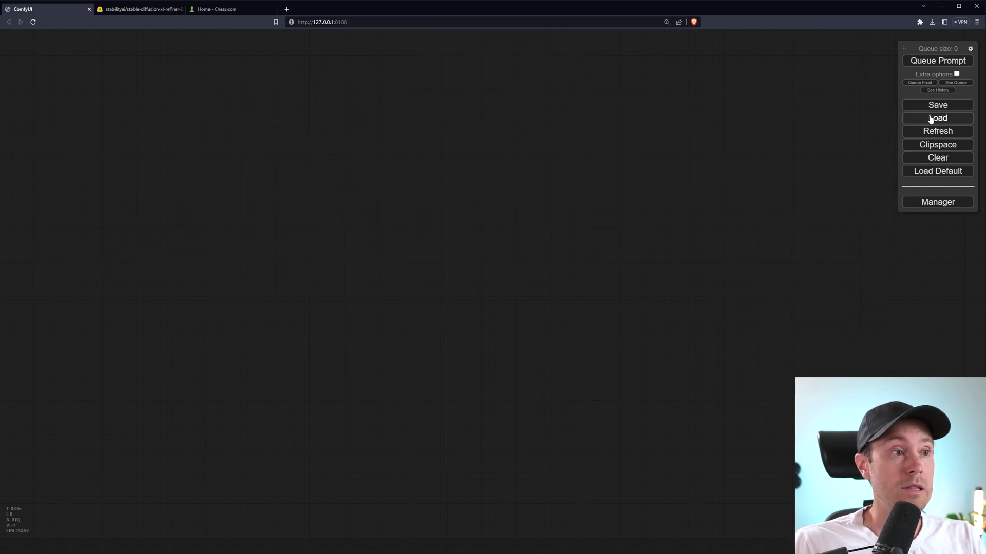
Step: Load the SDXL09 workflow file from Desktop\ComfyUI
{"action": "left_click", "coordinate": [949, 122]}
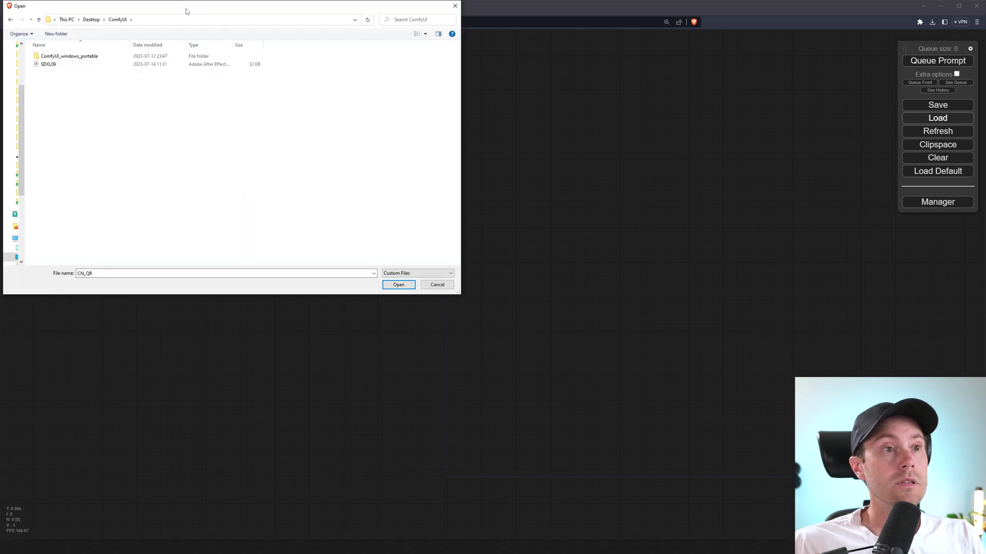
{"action": "left_click_drag", "start_coordinate": [186, 11], "coordinate": [429, 125]}
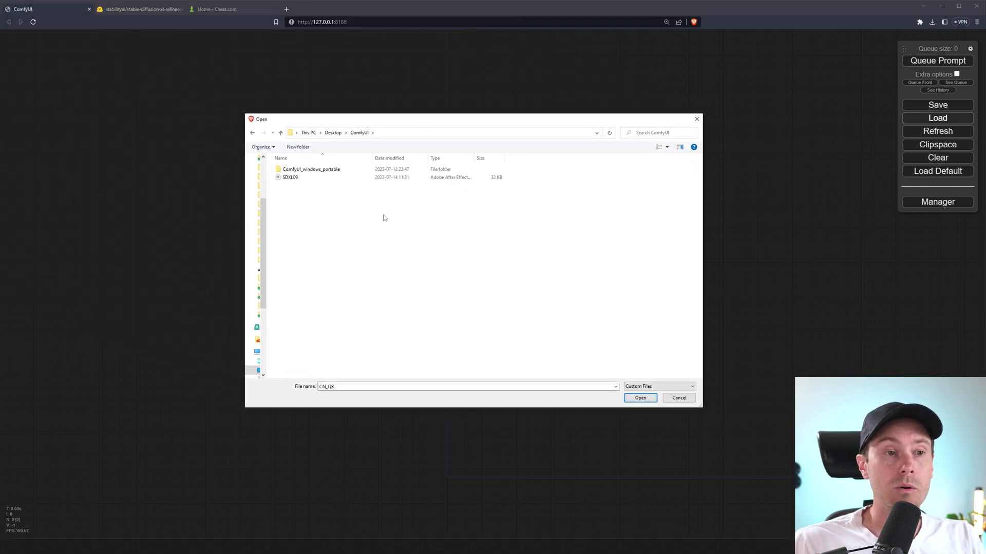
{"action": "left_click", "coordinate": [297, 177]}
{"action": "left_click", "coordinate": [641, 398]}
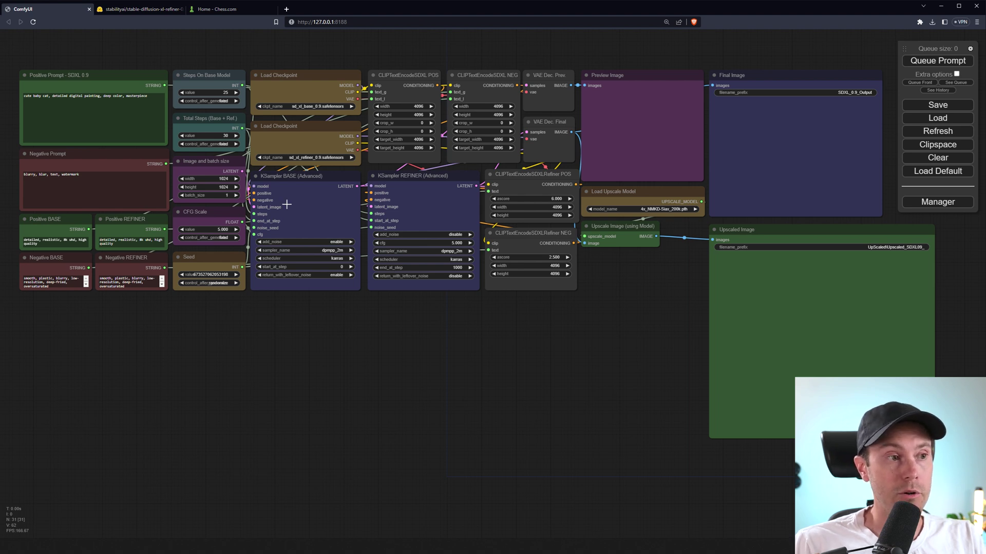
Step: Queue the SDXL09 prompt to generate a 1024×1024 image, then zoom into the graph
{"action": "left_click_drag", "start_coordinate": [529, 306], "coordinate": [535, 318]}
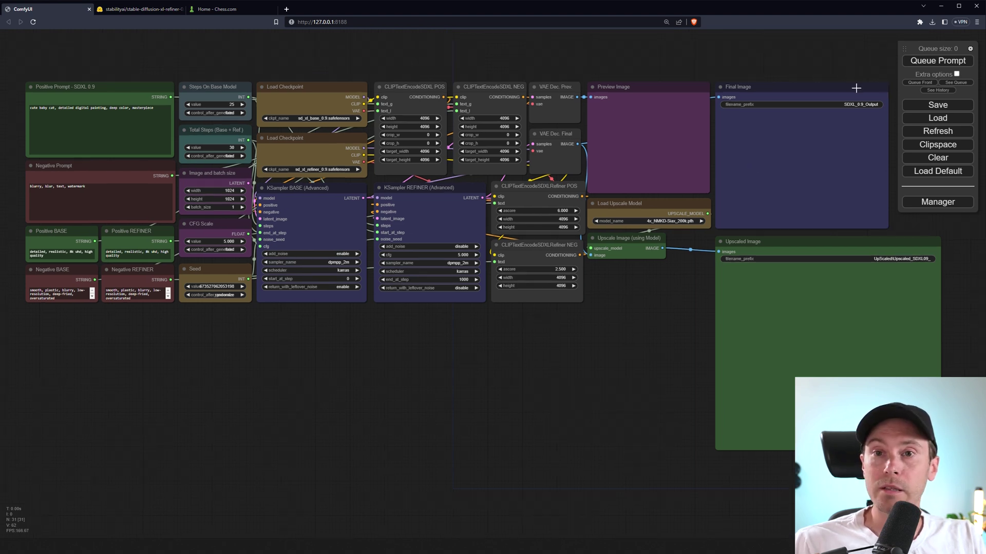
{"action": "left_click", "coordinate": [938, 62]}
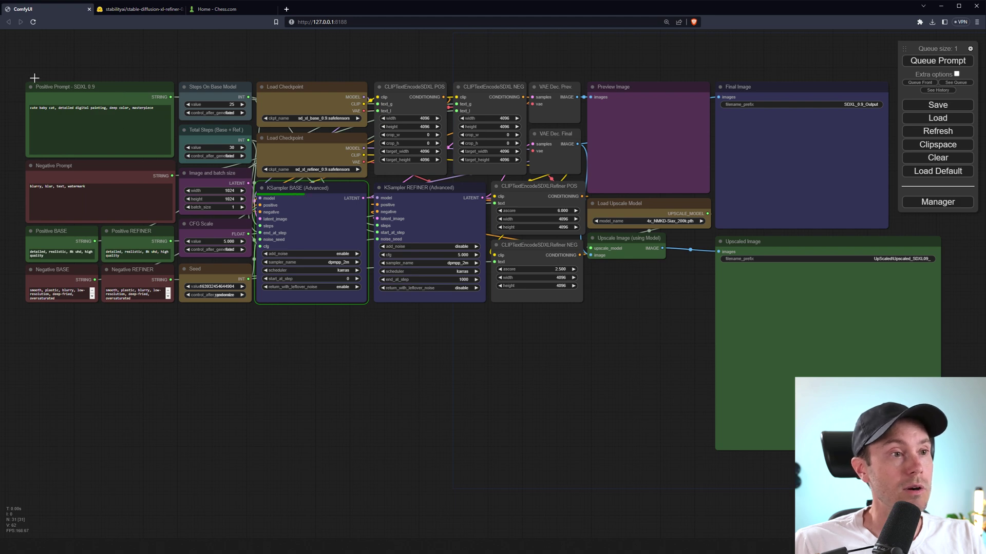
{"action": "scroll", "coordinate": [34, 78], "scroll_direction": "up", "scroll_amount": 7}
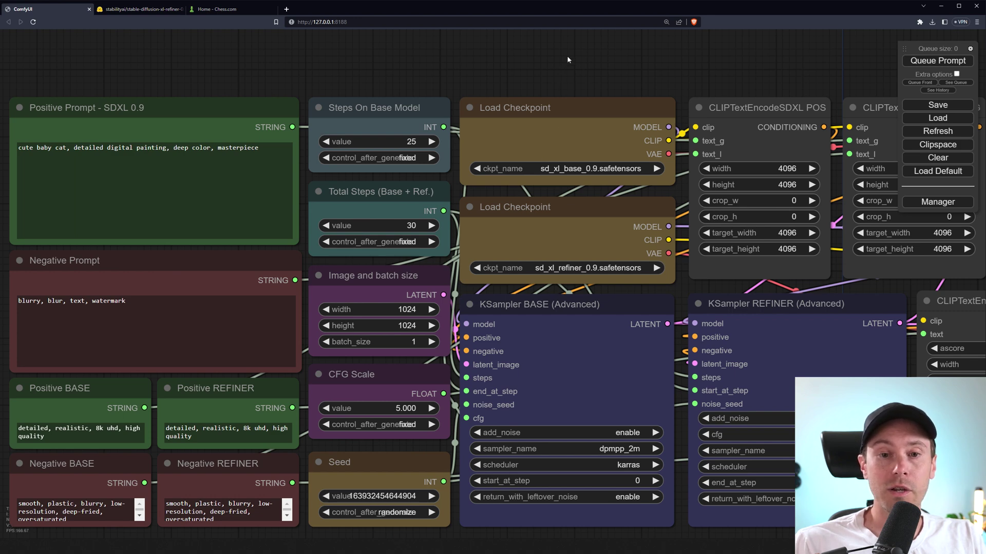
Step: Pan the canvas to show Preview Image, Load Upscale Model and Upscale Image nodes
{"action": "left_click_drag", "start_coordinate": [637, 46], "coordinate": [378, 20]}
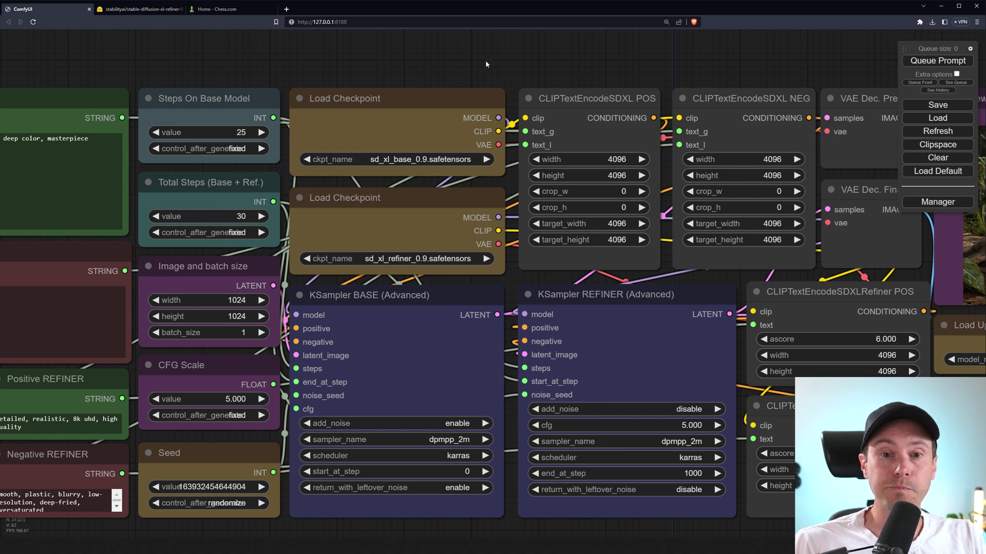
{"action": "scroll", "coordinate": [486, 60], "scroll_direction": "down", "scroll_amount": 1}
{"action": "left_click_drag", "start_coordinate": [736, 236], "coordinate": [493, 244]}
Step: Zoom in on the Final Image kitten output
{"action": "scroll", "coordinate": [564, 60], "scroll_direction": "down", "scroll_amount": 1}
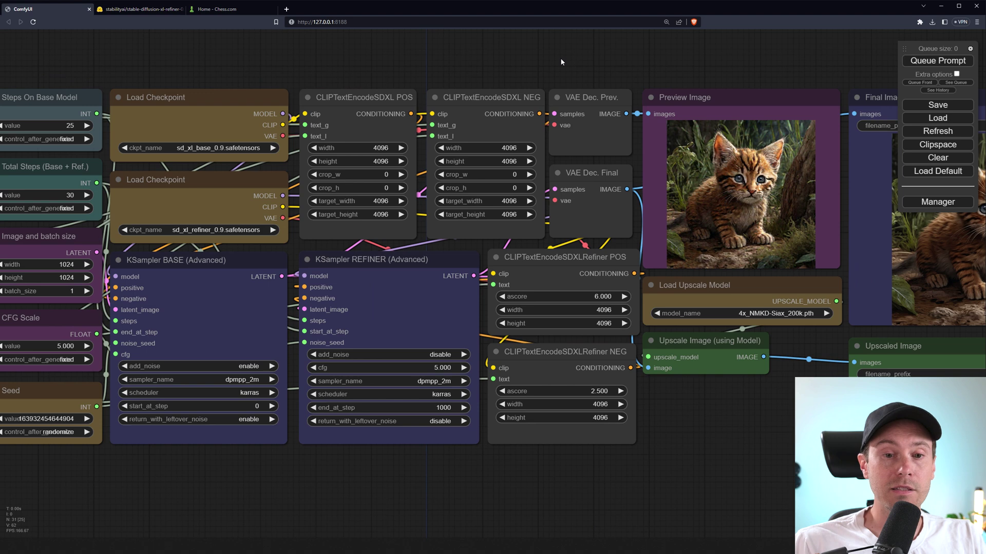
{"action": "left_click_drag", "start_coordinate": [645, 62], "coordinate": [419, 65]}
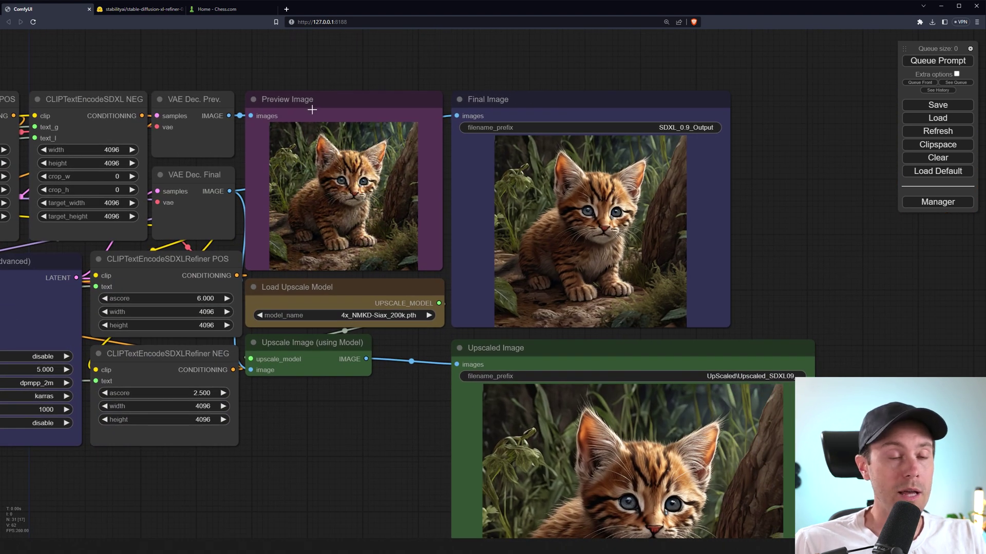
{"action": "scroll", "coordinate": [414, 45], "scroll_direction": "up", "scroll_amount": 5}
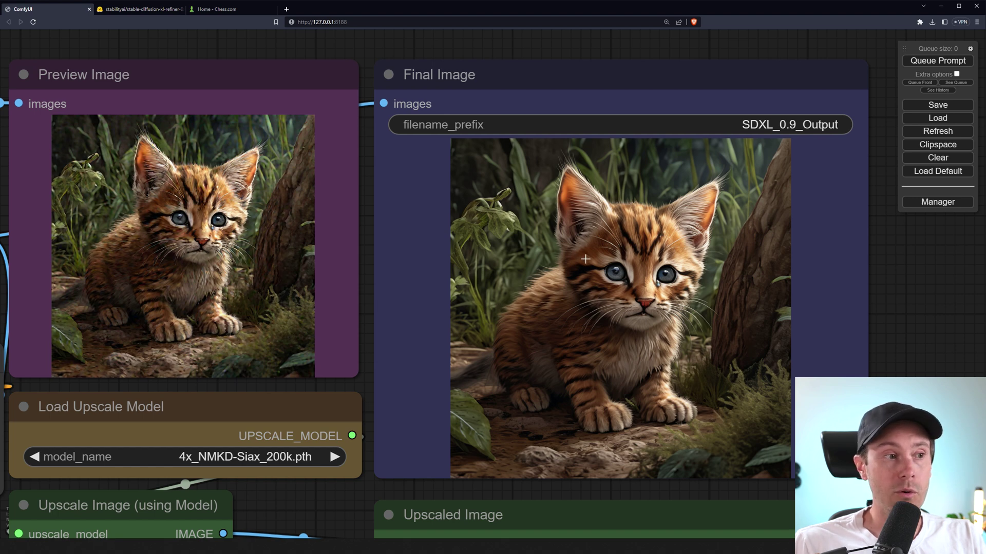
Step: Zoom out and pan down to the Upscaled Image kitten output
{"action": "scroll", "coordinate": [895, 340], "scroll_direction": "down", "scroll_amount": 2}
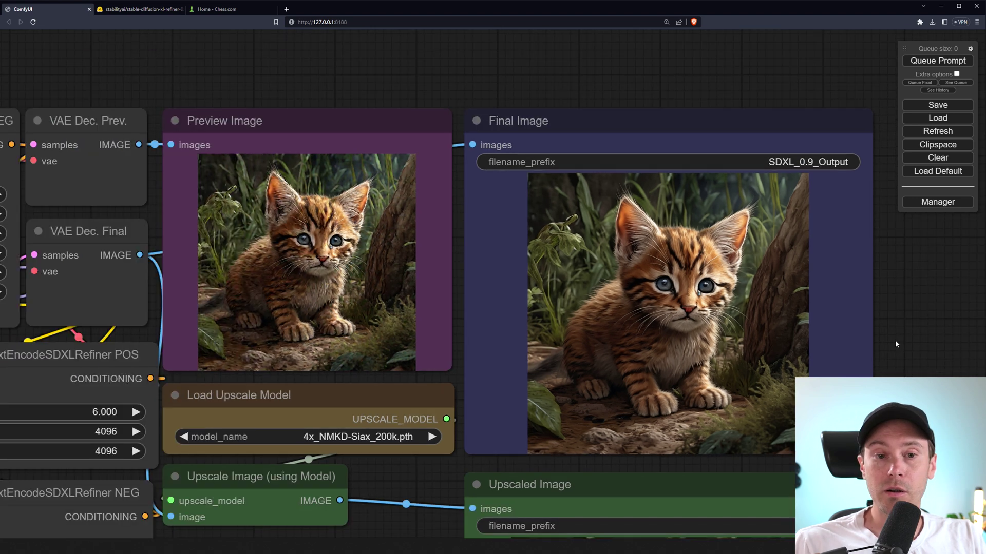
{"action": "left_click_drag", "start_coordinate": [393, 534], "coordinate": [364, 320]}
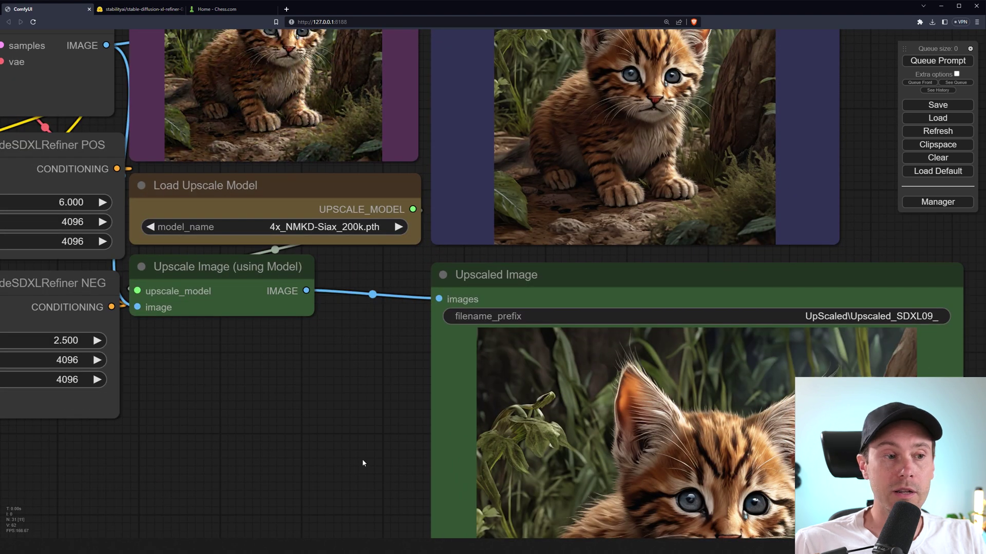
{"action": "mouse_move", "coordinate": [362, 459]}
{"action": "left_mouse_down"}
{"action": "mouse_move", "coordinate": [273, 301]}
{"action": "mouse_move", "coordinate": [282, 361]}
{"action": "left_mouse_up"}
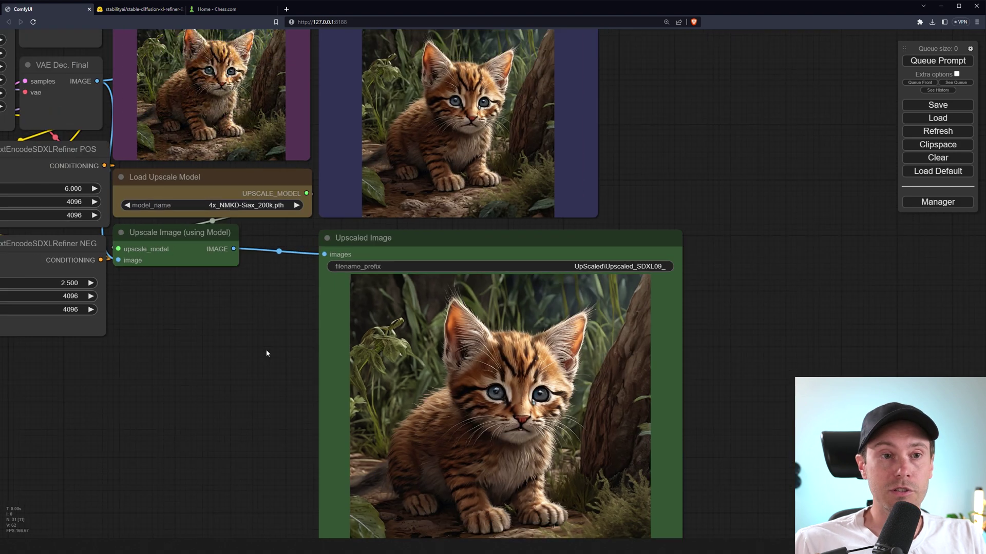
{"action": "scroll", "coordinate": [269, 347], "scroll_direction": "down", "scroll_amount": 4}
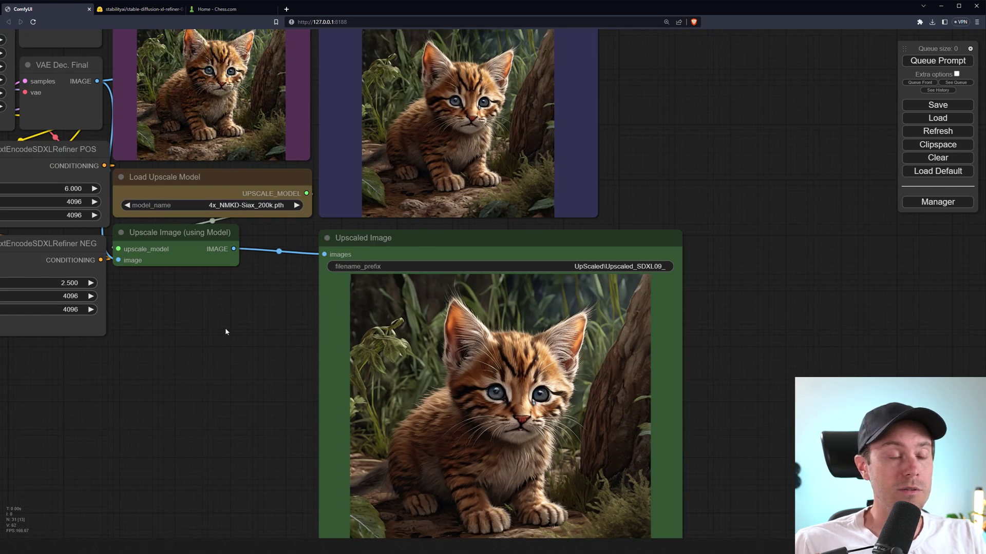
Step: Link VAE Dec. Final's IMAGE output into the Upscale Image (using Model) image input
{"action": "left_click_drag", "start_coordinate": [205, 352], "coordinate": [347, 366]}
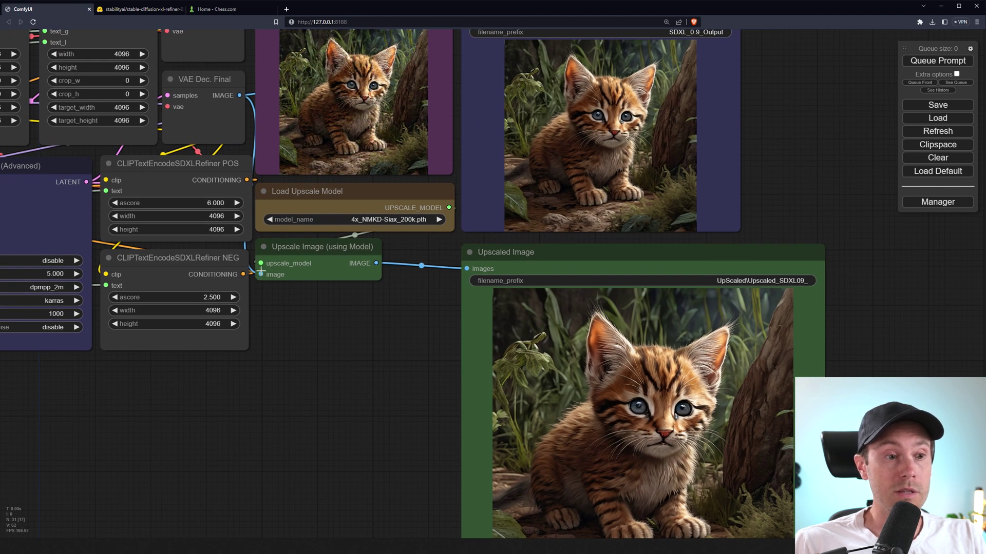
{"action": "left_click_drag", "start_coordinate": [261, 274], "coordinate": [278, 368]}
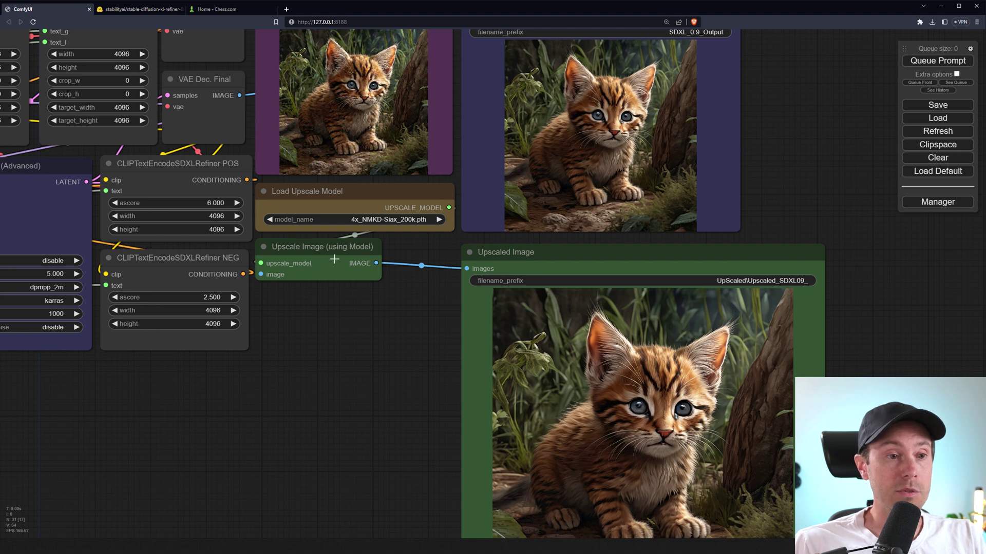
{"action": "left_click_drag", "start_coordinate": [238, 93], "coordinate": [261, 275]}
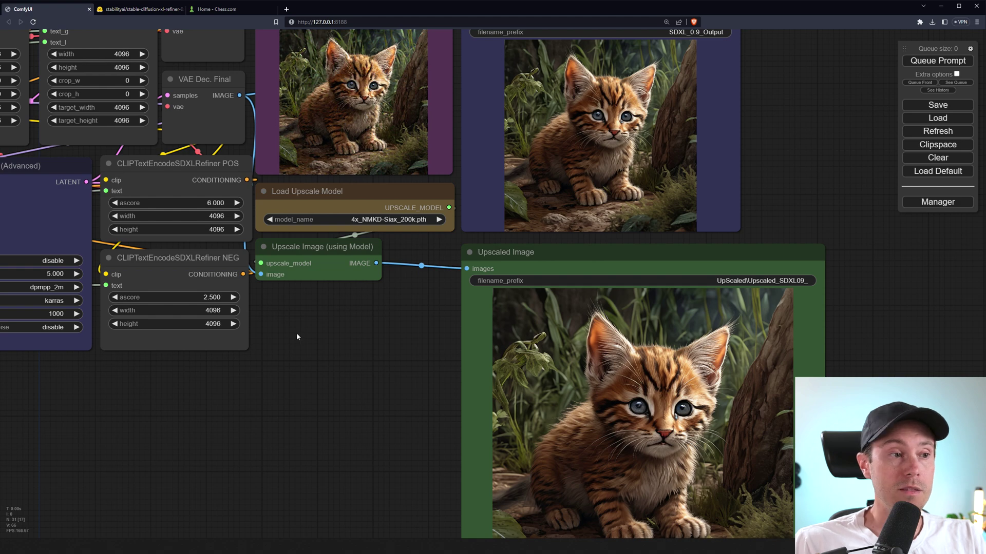
{"action": "scroll", "coordinate": [296, 333], "scroll_direction": "down", "scroll_amount": 7}
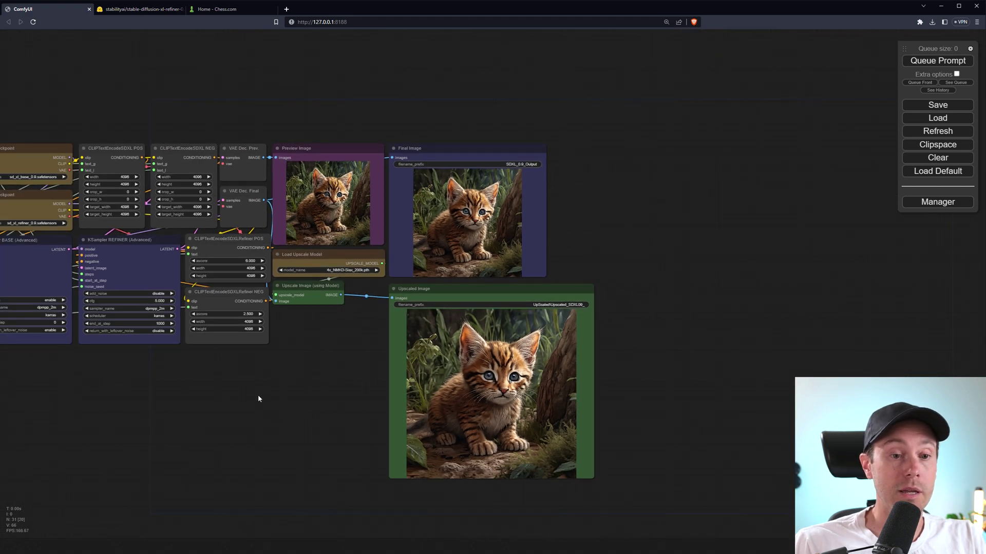
{"action": "scroll", "coordinate": [220, 406], "scroll_direction": "up", "scroll_amount": 2}
{"action": "left_click_drag", "start_coordinate": [132, 407], "coordinate": [441, 387]}
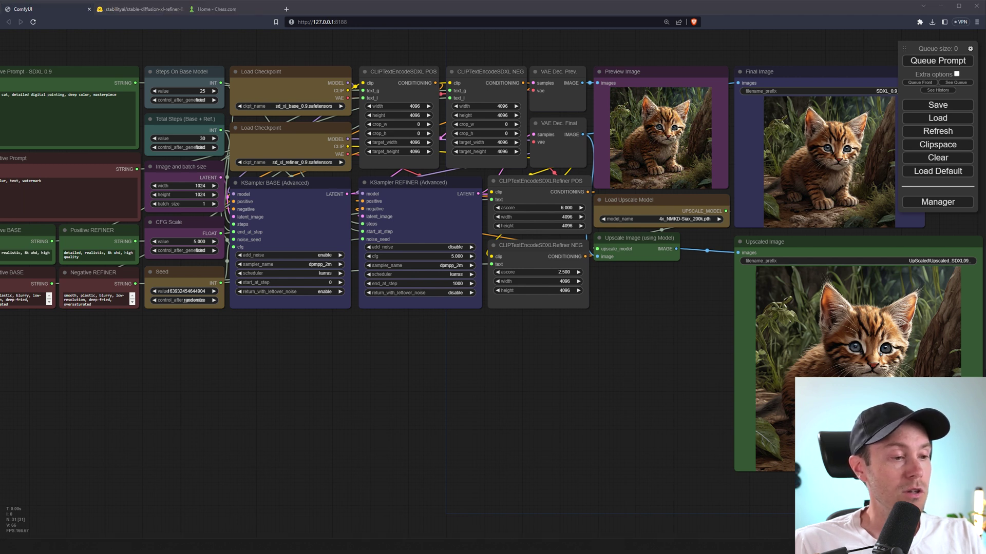
Step: Drop in the second workflow and dismiss the missing UltimateSDUpscale node warning
{"action": "left_click_drag", "start_coordinate": [355, 368], "coordinate": [390, 347]}
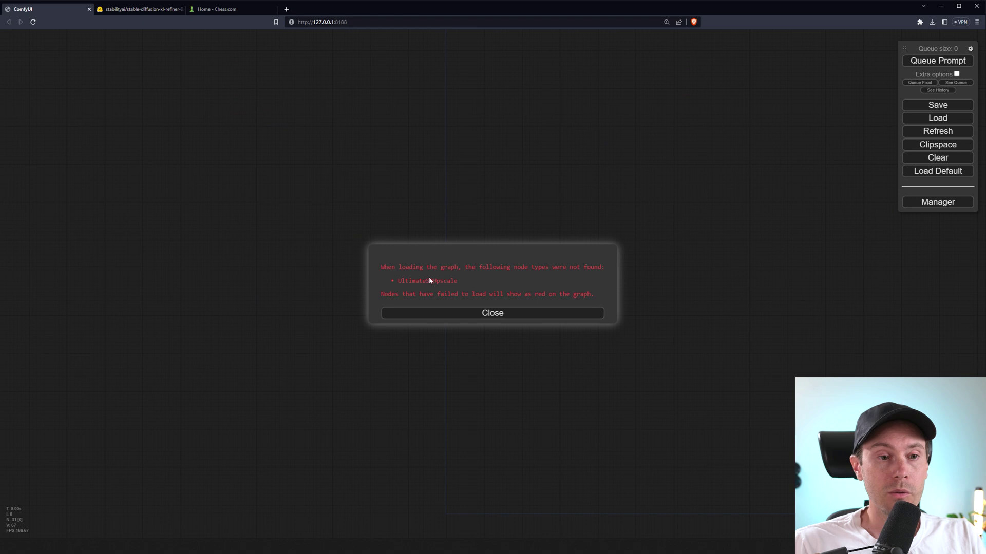
{"action": "left_click", "coordinate": [530, 314]}
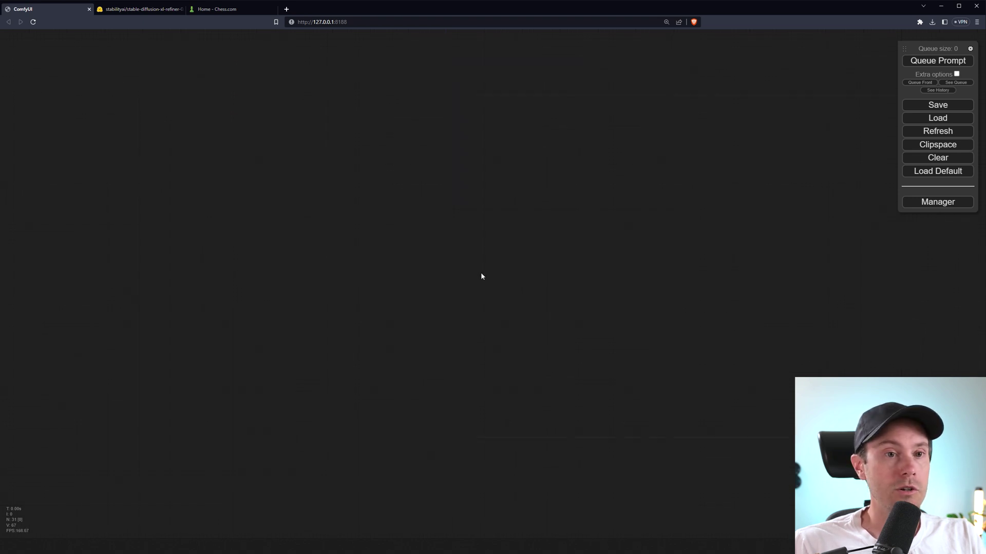
{"action": "left_click_drag", "start_coordinate": [559, 211], "coordinate": [470, 294]}
Step: Inspect the Global Parameters, SDXL and Ultimate SD Upscaler groups across the canvas
{"action": "scroll", "coordinate": [442, 273], "scroll_direction": "up", "scroll_amount": 2}
{"action": "scroll", "coordinate": [446, 295], "scroll_direction": "up", "scroll_amount": 5}
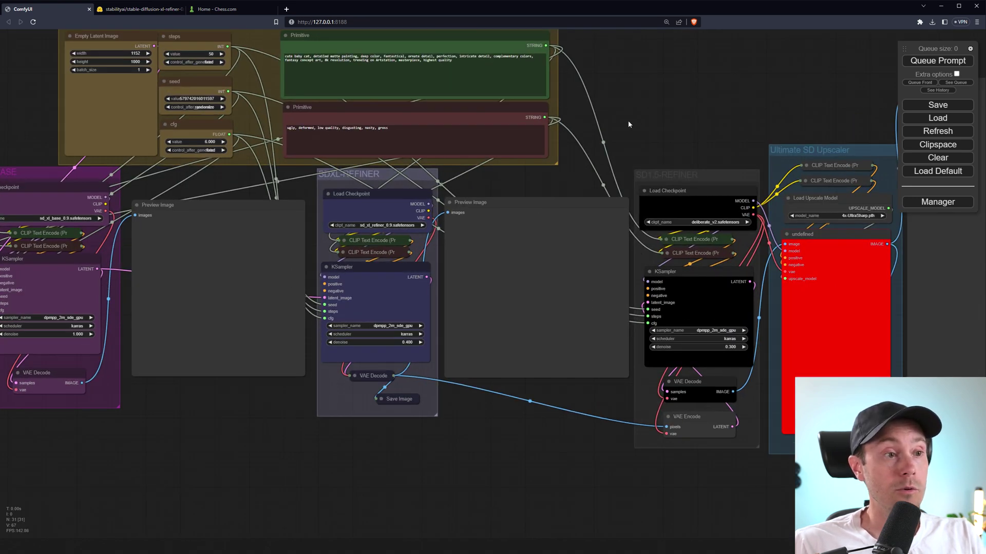
{"action": "left_click_drag", "start_coordinate": [663, 96], "coordinate": [730, 139]}
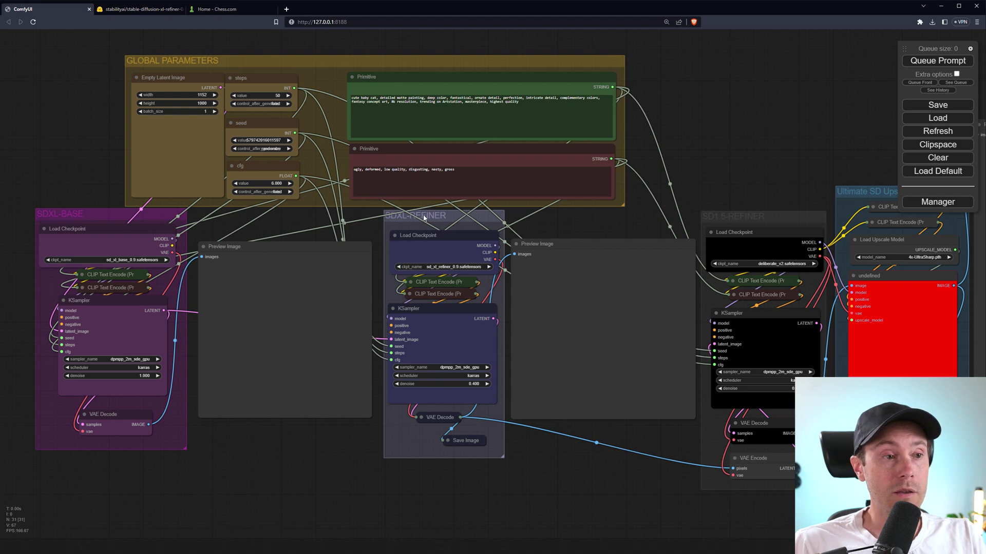
{"action": "left_click_drag", "start_coordinate": [743, 151], "coordinate": [559, 114]}
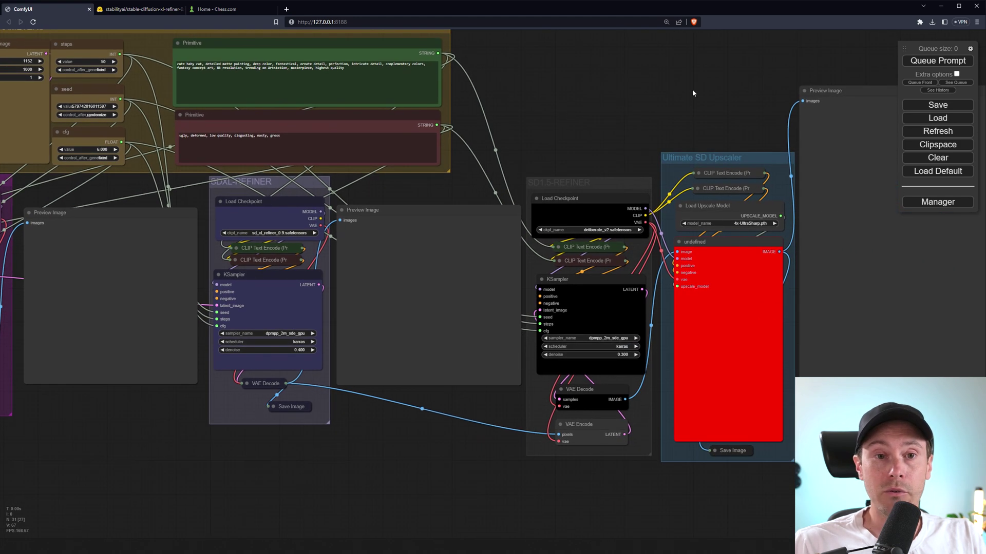
{"action": "left_click_drag", "start_coordinate": [694, 92], "coordinate": [450, 101]}
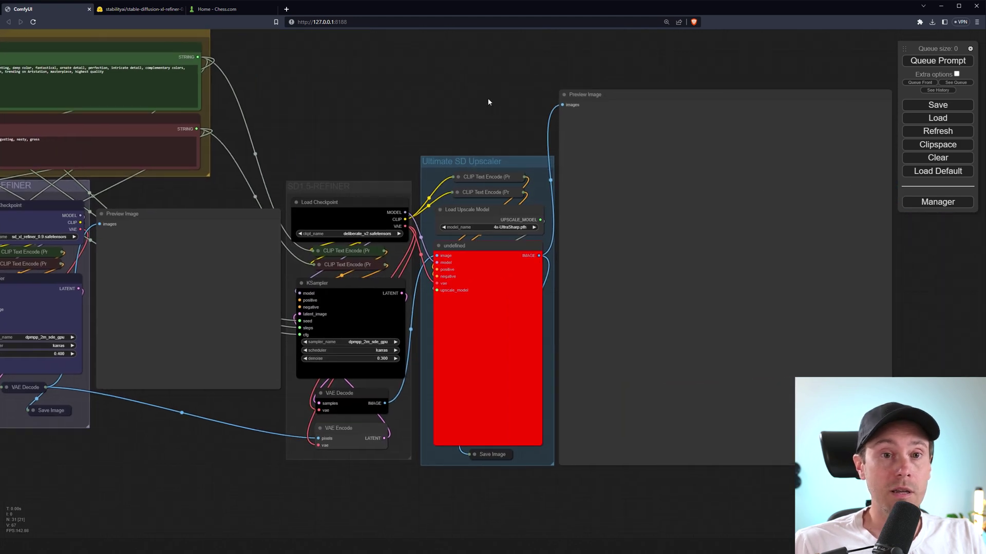
{"action": "left_click_drag", "start_coordinate": [286, 132], "coordinate": [696, 125]}
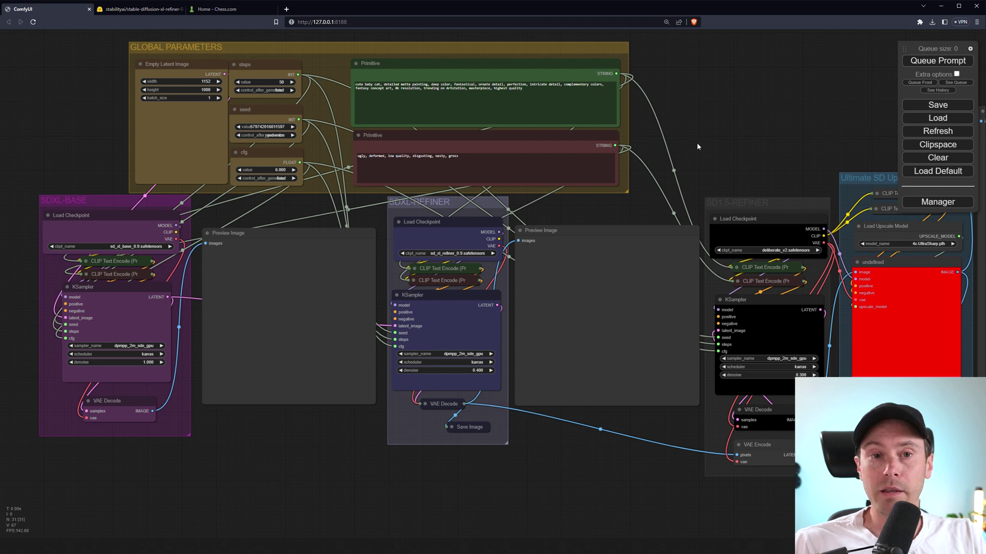
{"action": "left_click_drag", "start_coordinate": [739, 123], "coordinate": [646, 124]}
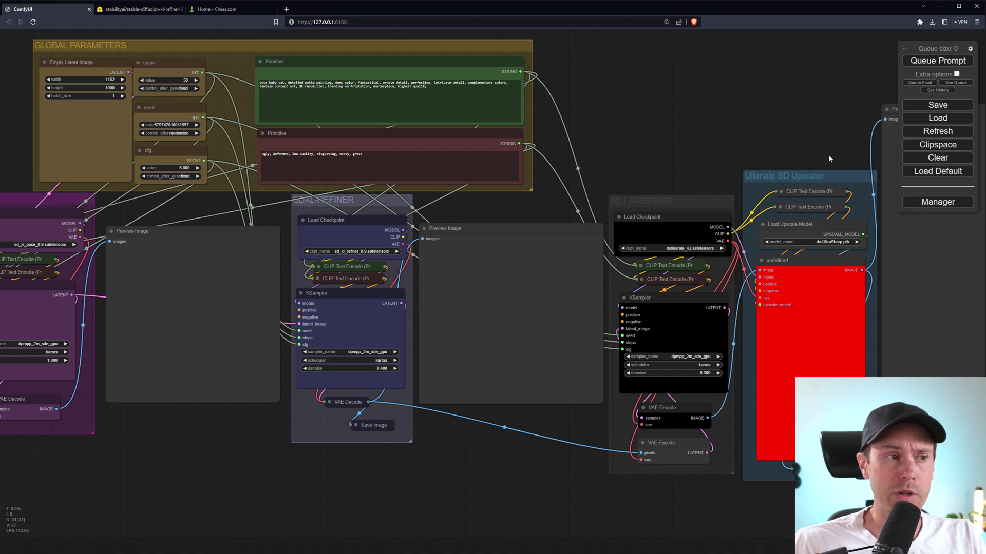
Step: Open the ComfyUI Manager Menu showing Install Missing Custom Nodes
{"action": "left_click", "coordinate": [938, 203]}
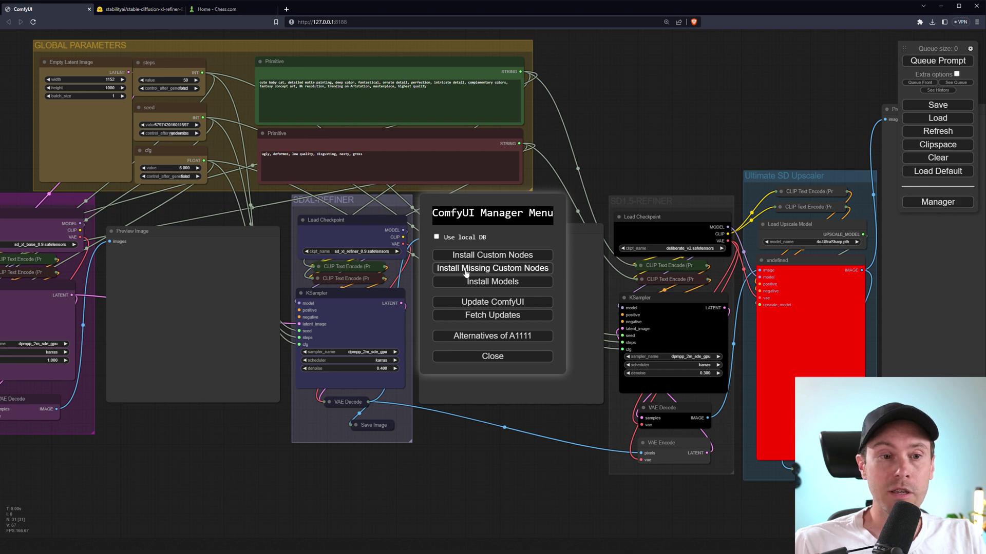